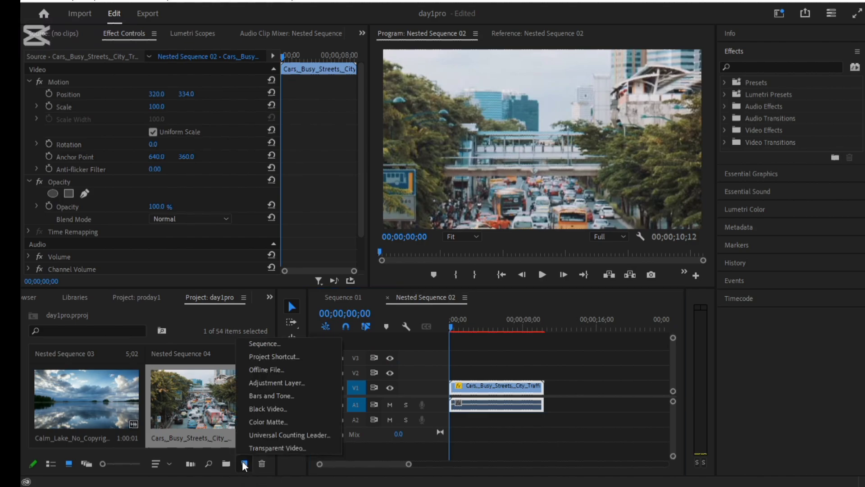
Create a color matte in yellow F2EA12, keeping the default video settings and the default name.
{"action": "left_click", "coordinate": [265, 419]}
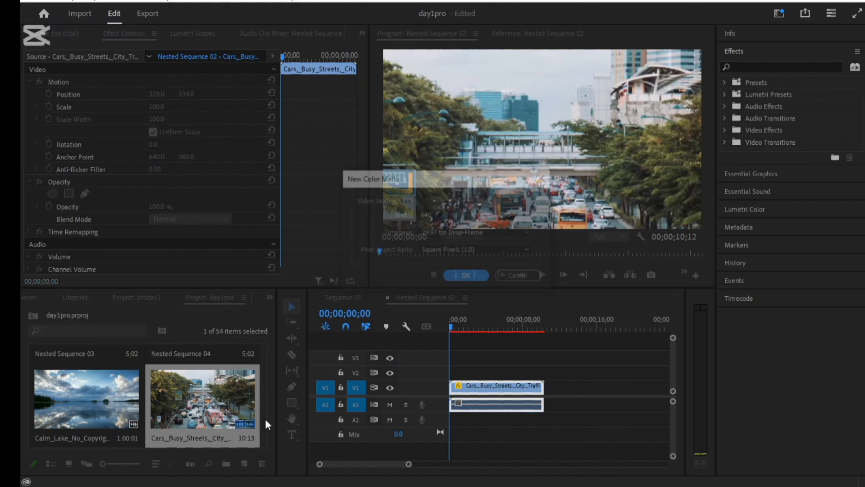
{"action": "left_click", "coordinate": [466, 276]}
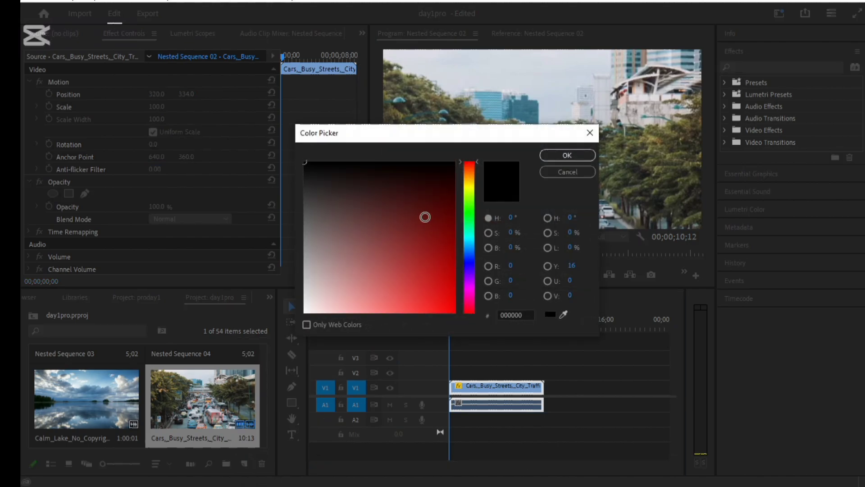
{"action": "left_click", "coordinate": [473, 186]}
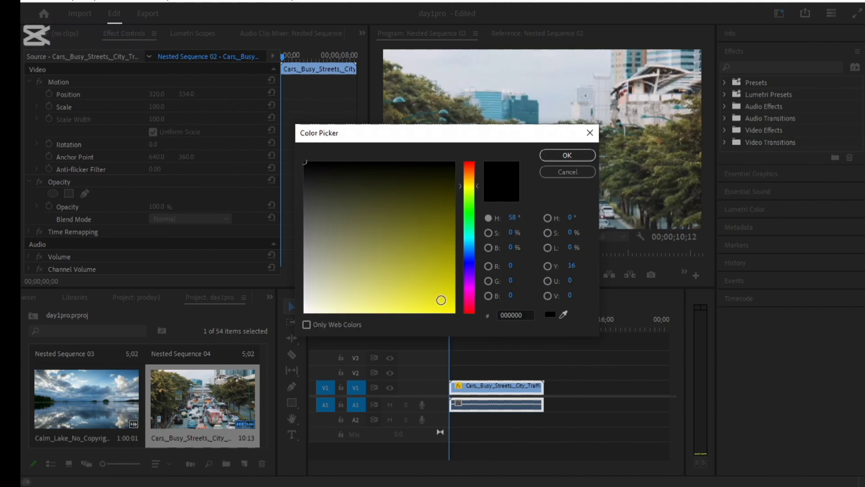
{"action": "left_click", "coordinate": [443, 305]}
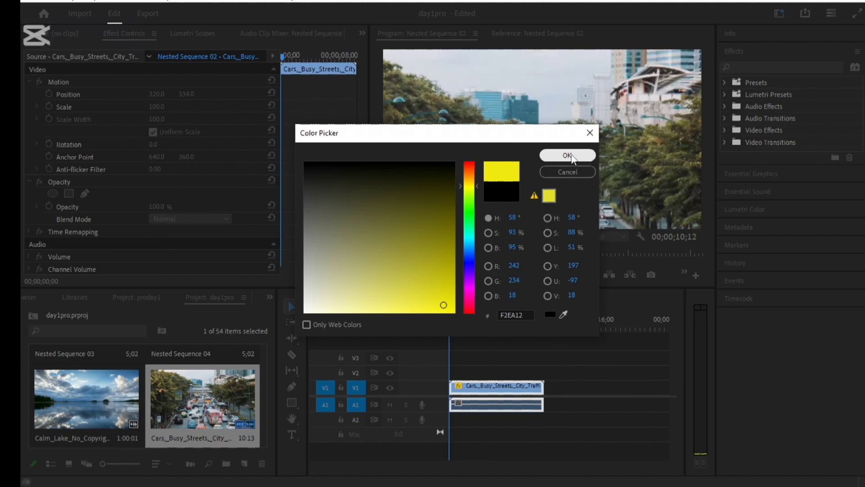
{"action": "left_click", "coordinate": [569, 155]}
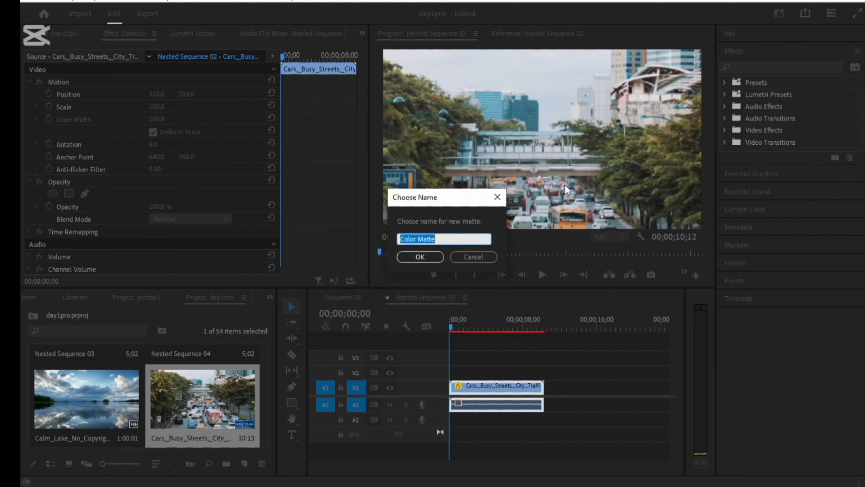
{"action": "left_click", "coordinate": [423, 258]}
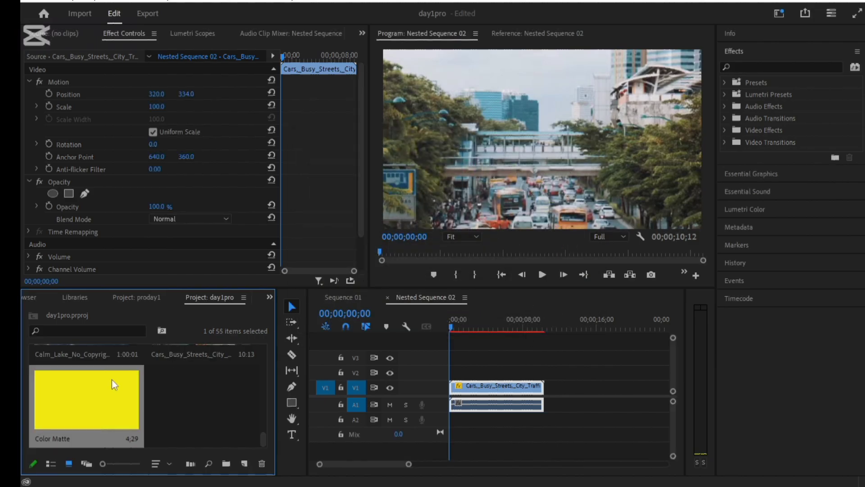
Place the color matte on track V2 above the traffic clip and add an ellipse opacity mask to it.
{"action": "left_click_drag", "start_coordinate": [112, 380], "coordinate": [536, 381]}
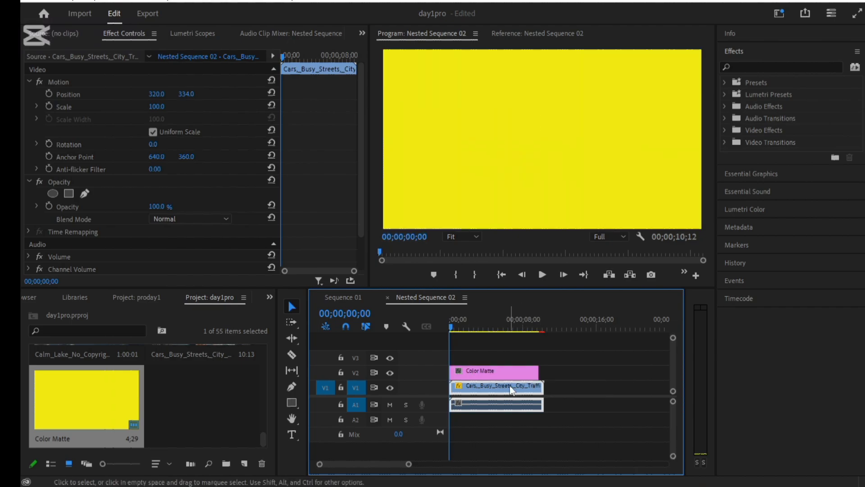
{"action": "left_click", "coordinate": [509, 370]}
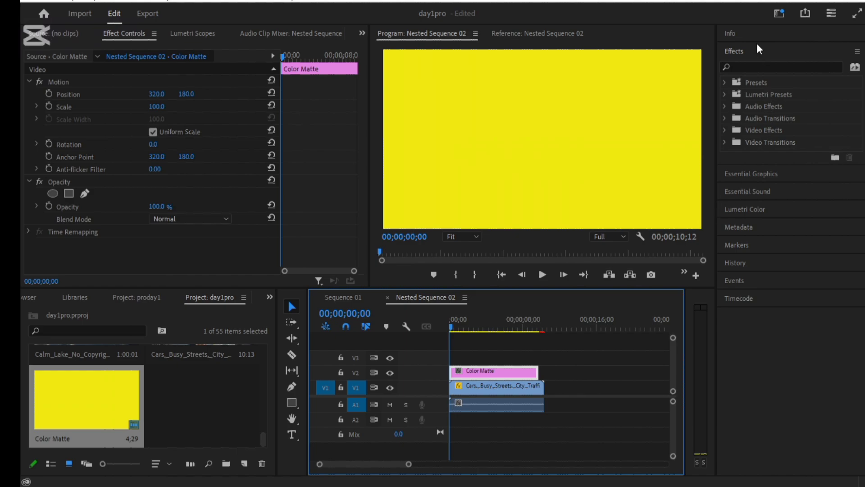
{"action": "left_click", "coordinate": [762, 66]}
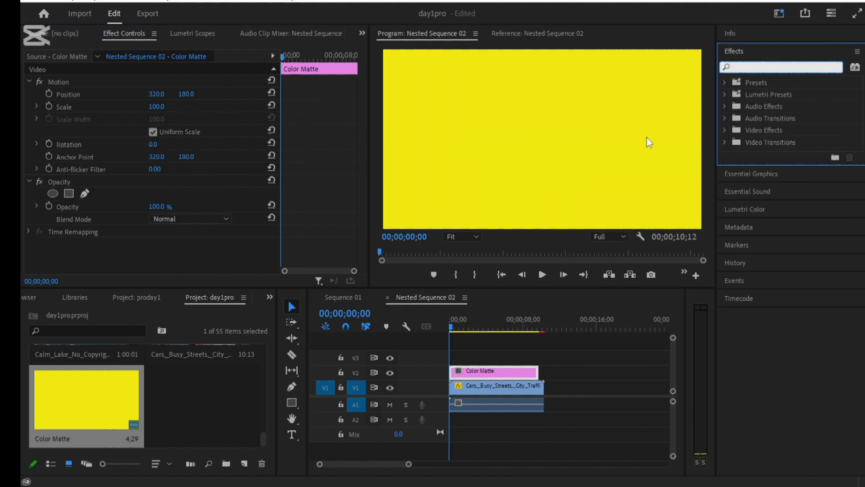
{"action": "left_click", "coordinate": [517, 371]}
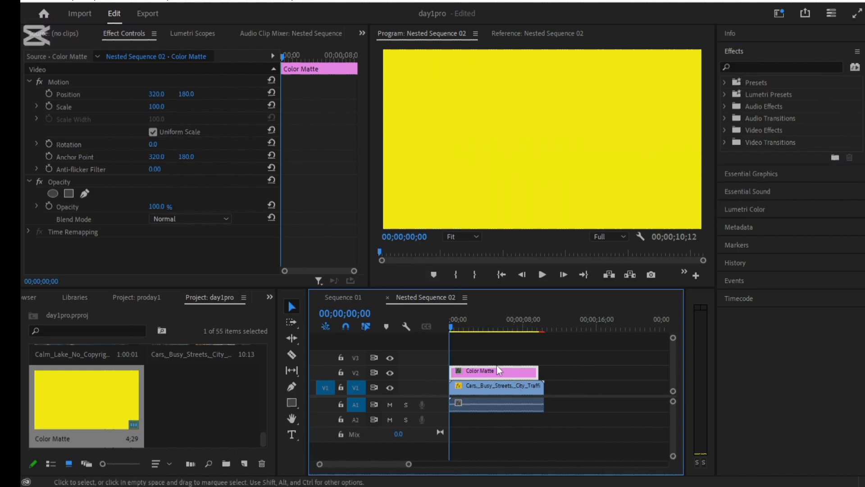
{"action": "left_click", "coordinate": [53, 193]}
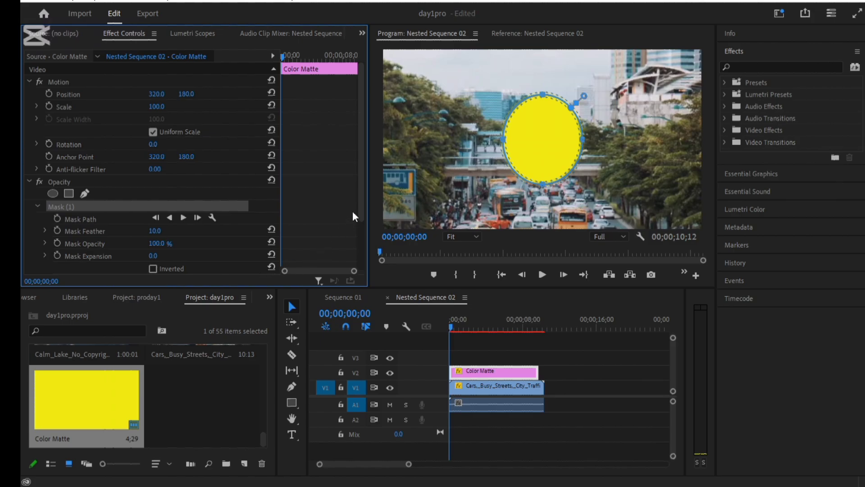
Set the color matte's opacity blend mode to Linear Dodge (Add).
{"action": "left_click_drag", "start_coordinate": [360, 204], "coordinate": [362, 255]}
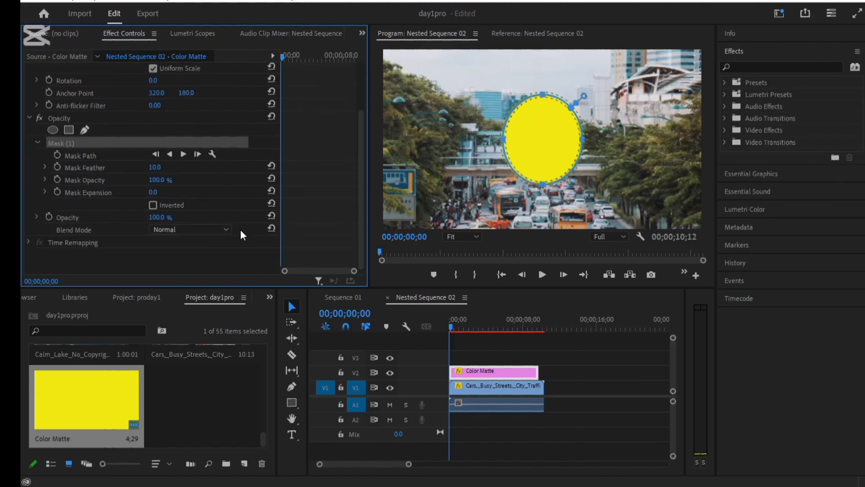
{"action": "left_click", "coordinate": [227, 230]}
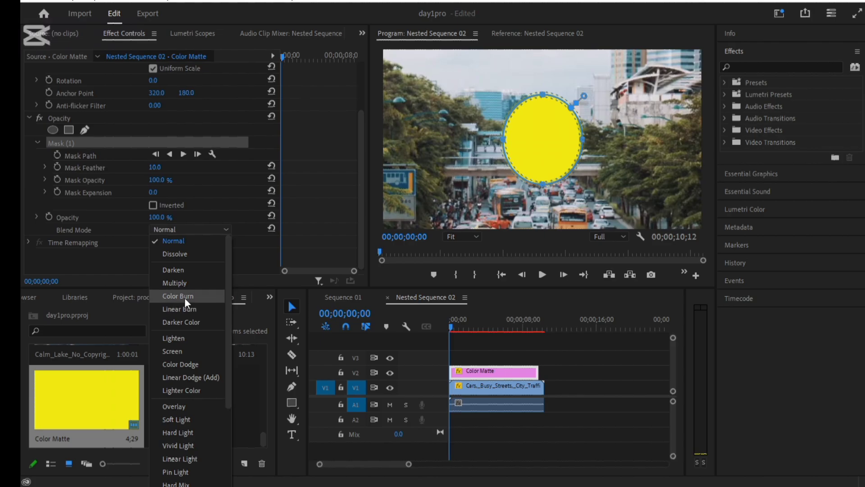
{"action": "left_click", "coordinate": [194, 377]}
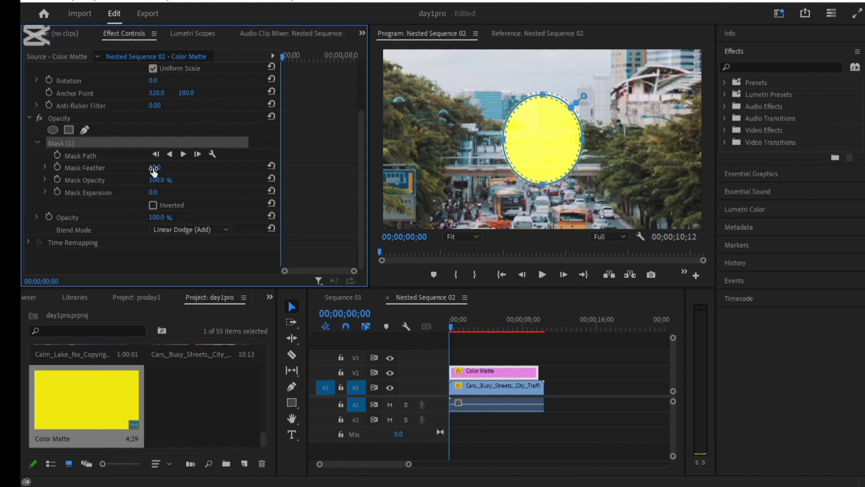
Set the ellipse mask's feather to 154 and move the mask up into the sky between the buildings.
{"action": "left_click_drag", "start_coordinate": [154, 167], "coordinate": [223, 167]}
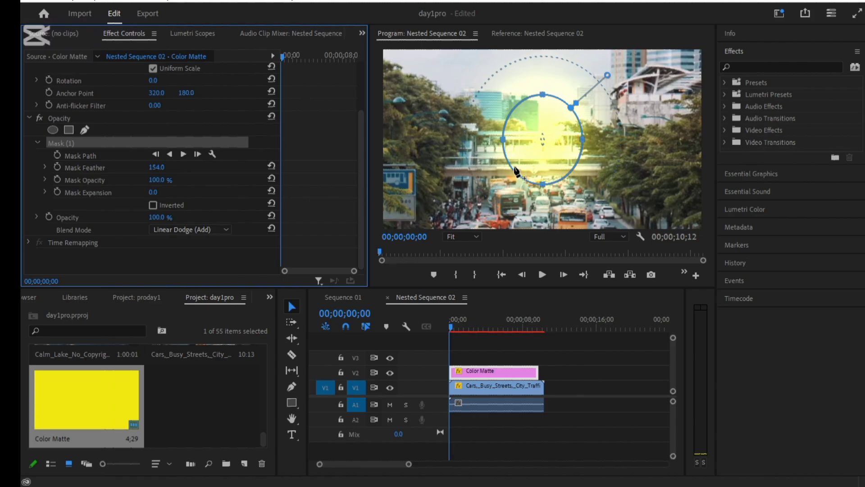
{"action": "left_click_drag", "start_coordinate": [545, 154], "coordinate": [572, 98]}
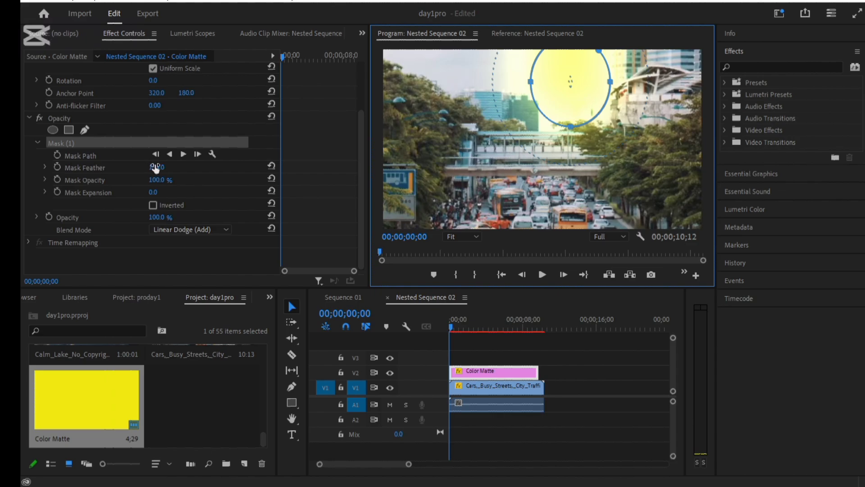
Set the ellipse mask's feather to 65 and the color matte's opacity to 88%.
{"action": "left_click_drag", "start_coordinate": [148, 167], "coordinate": [121, 166]}
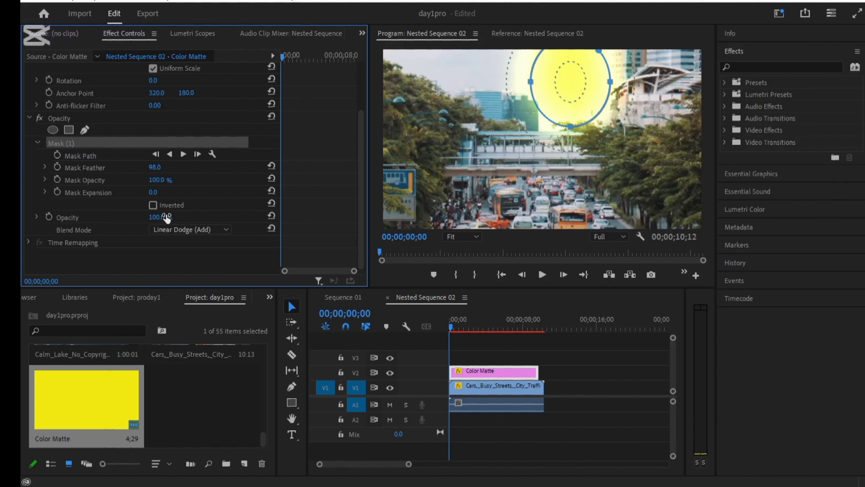
{"action": "mouse_move", "coordinate": [165, 220]}
{"action": "left_mouse_down"}
{"action": "mouse_move", "coordinate": [147, 221]}
{"action": "mouse_move", "coordinate": [159, 221]}
{"action": "left_mouse_up"}
{"action": "left_click_drag", "start_coordinate": [156, 168], "coordinate": [141, 168]}
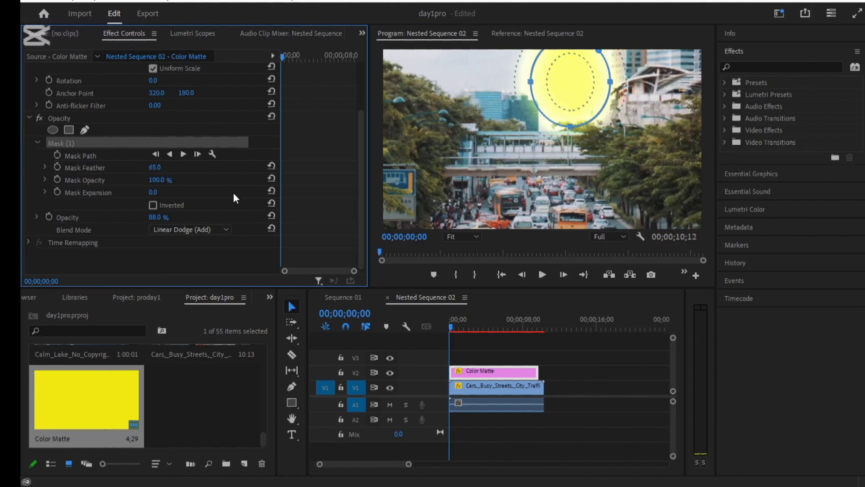
Play the nested sequence from the beginning to preview the sun glow over the traffic clip, and stop the playback.
{"action": "left_click", "coordinate": [465, 85]}
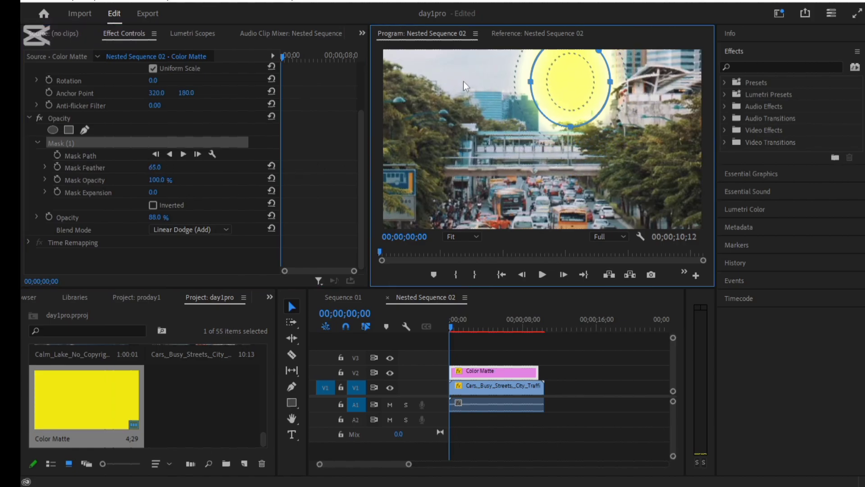
{"action": "left_click", "coordinate": [496, 377]}
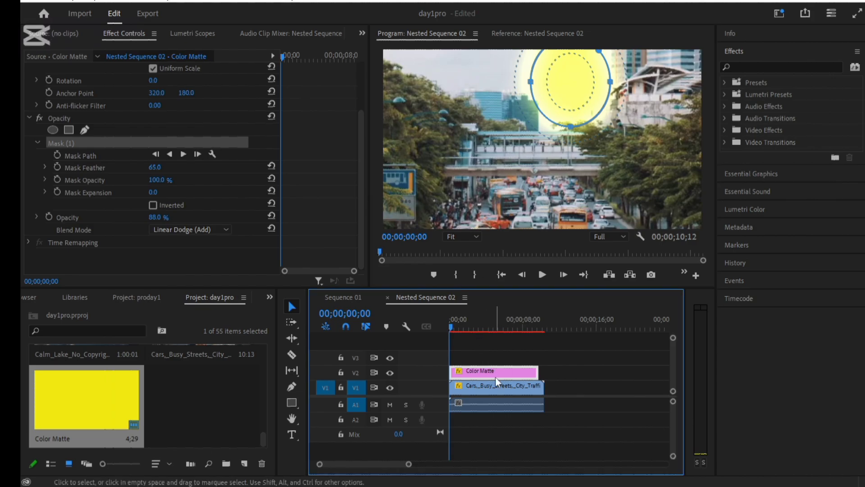
{"action": "left_click", "coordinate": [540, 276]}
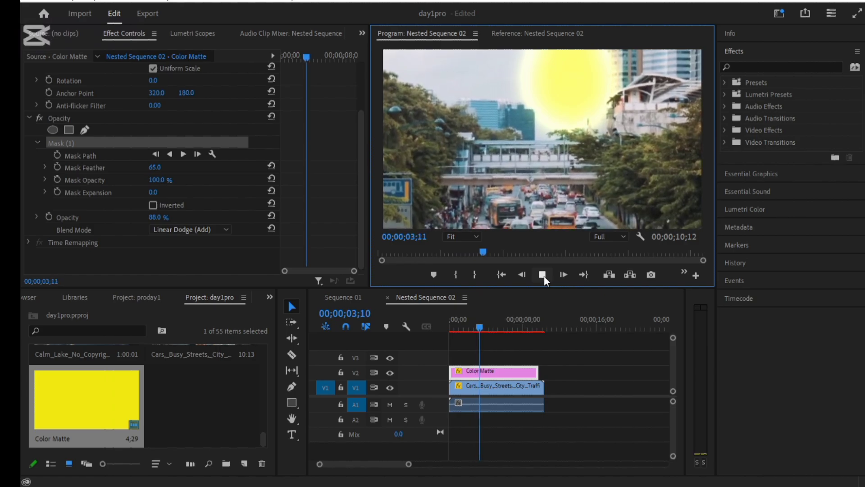
{"action": "left_click", "coordinate": [543, 276]}
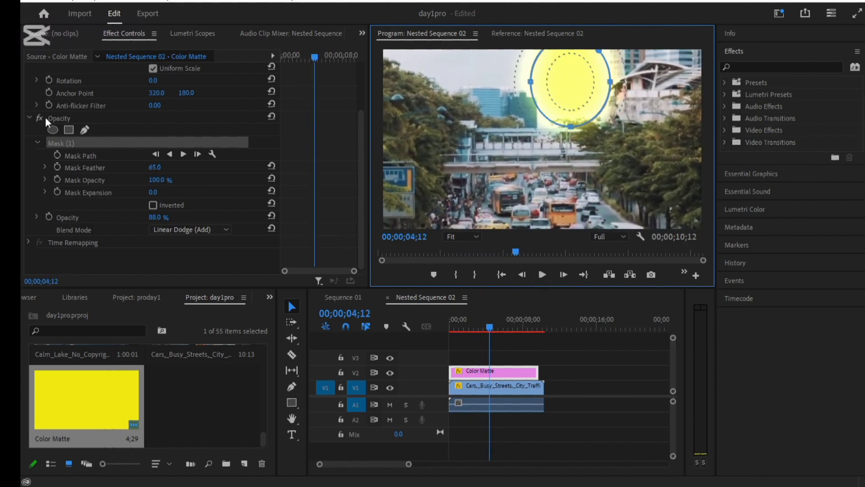
Set the color matte's mask feather to 111.
{"action": "left_click", "coordinate": [150, 166]}
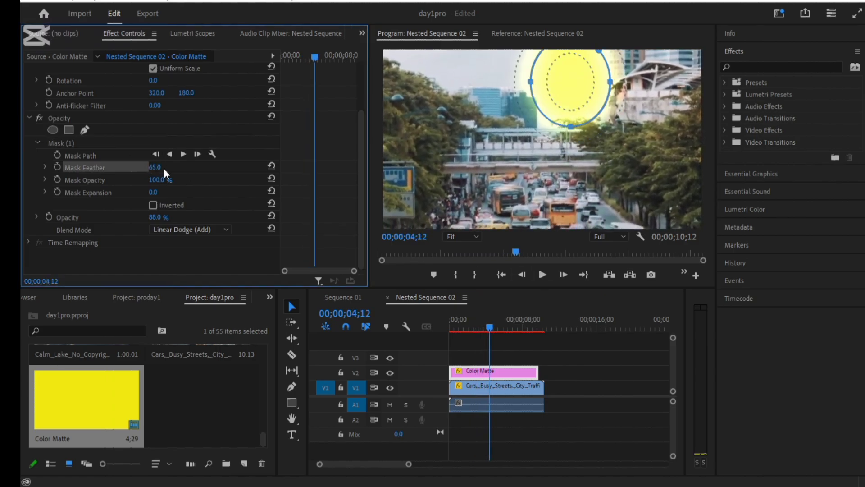
{"action": "type", "text": "84"}
{"action": "key", "text": "Return"}
{"action": "left_click_drag", "start_coordinate": [155, 167], "coordinate": [166, 167]}
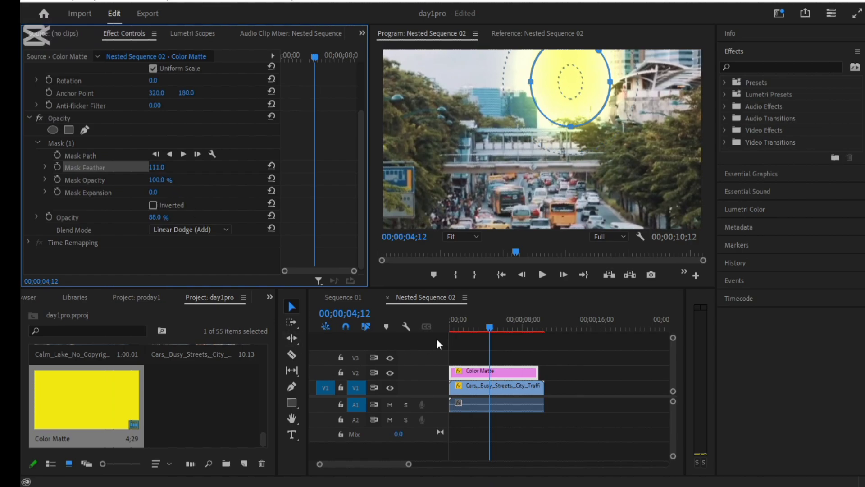
Shift the ellipse mask slightly up and to the left at the sequence start, and play the result.
{"action": "left_click_drag", "start_coordinate": [492, 326], "coordinate": [448, 326]}
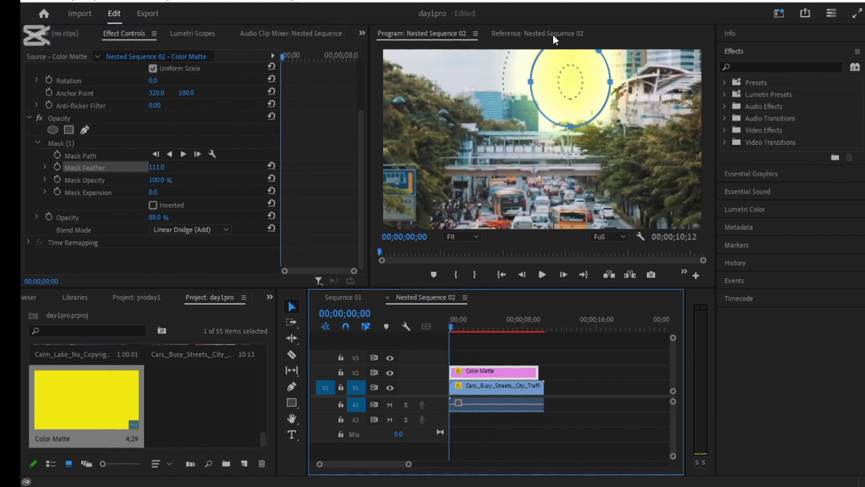
{"action": "mouse_move", "coordinate": [573, 78]}
{"action": "left_mouse_down"}
{"action": "mouse_move", "coordinate": [553, 70]}
{"action": "mouse_move", "coordinate": [561, 66]}
{"action": "left_mouse_up"}
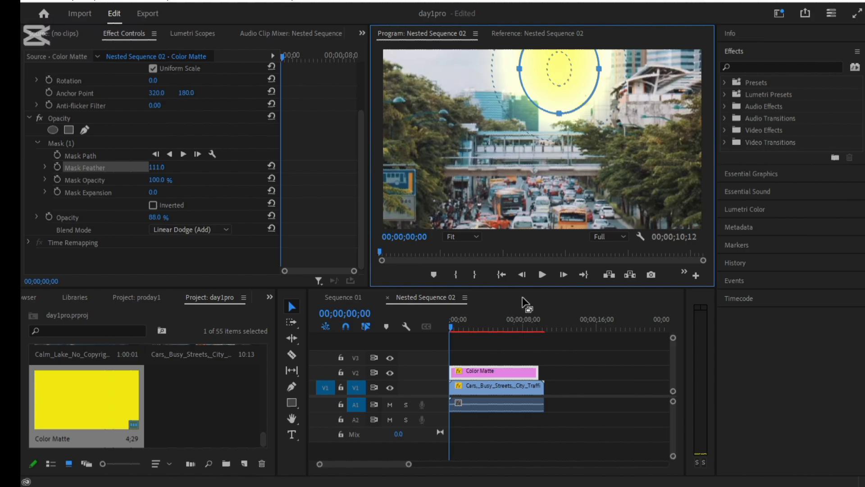
{"action": "left_click", "coordinate": [509, 374]}
{"action": "left_click", "coordinate": [542, 274]}
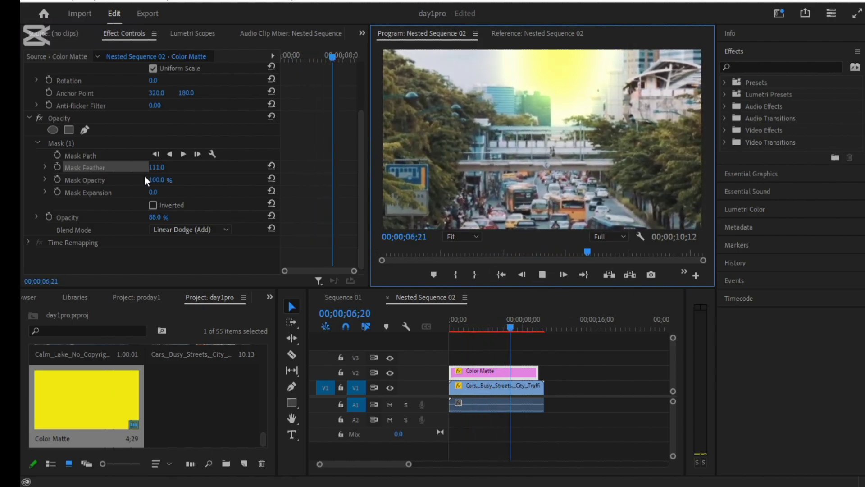
Set the color matte's mask feather to 122 and return the playhead to the start of the sequence.
{"action": "left_click_drag", "start_coordinate": [152, 168], "coordinate": [197, 167]}
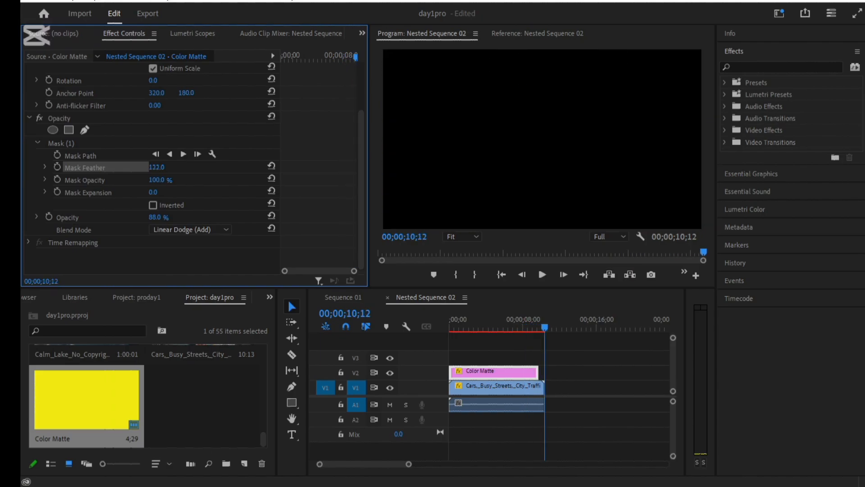
{"action": "left_click", "coordinate": [540, 344]}
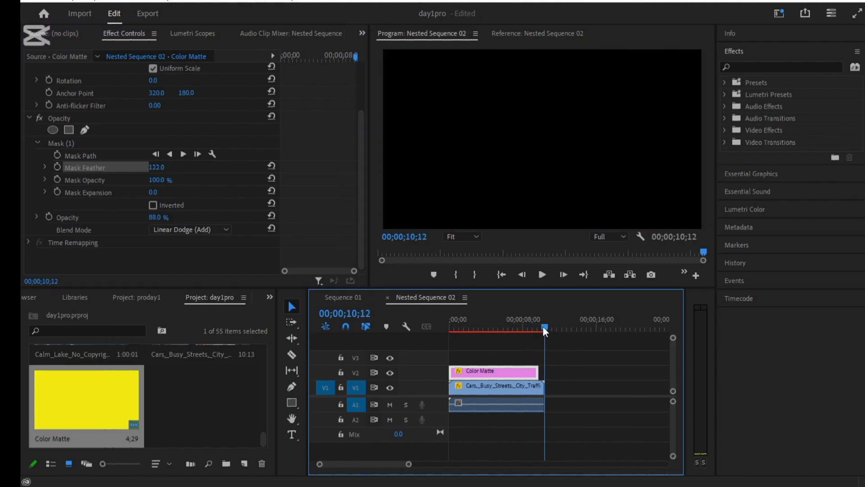
{"action": "key", "text": "Home"}
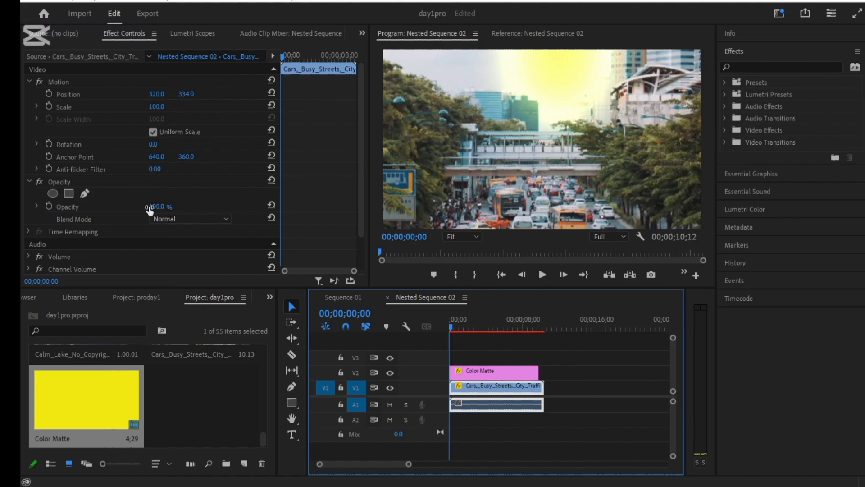
Set the opacity of the traffic clip on track V1 to 86%.
{"action": "left_click", "coordinate": [161, 206]}
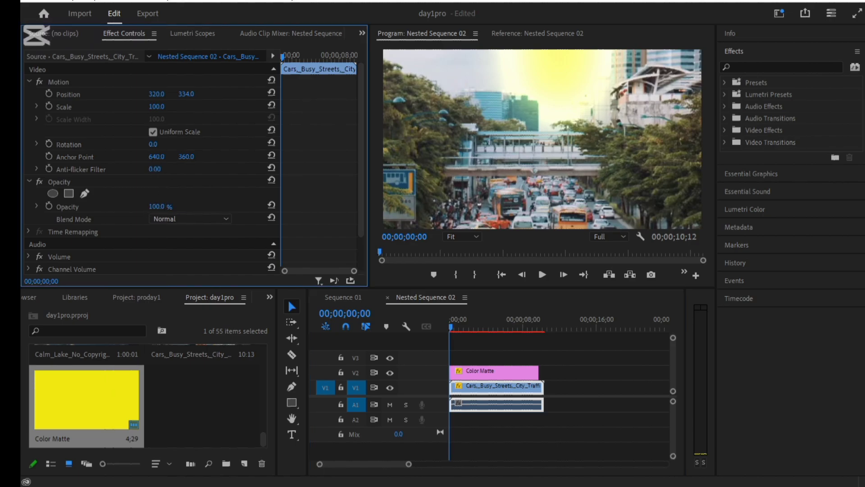
{"action": "left_click_drag", "start_coordinate": [161, 206], "coordinate": [155, 205]}
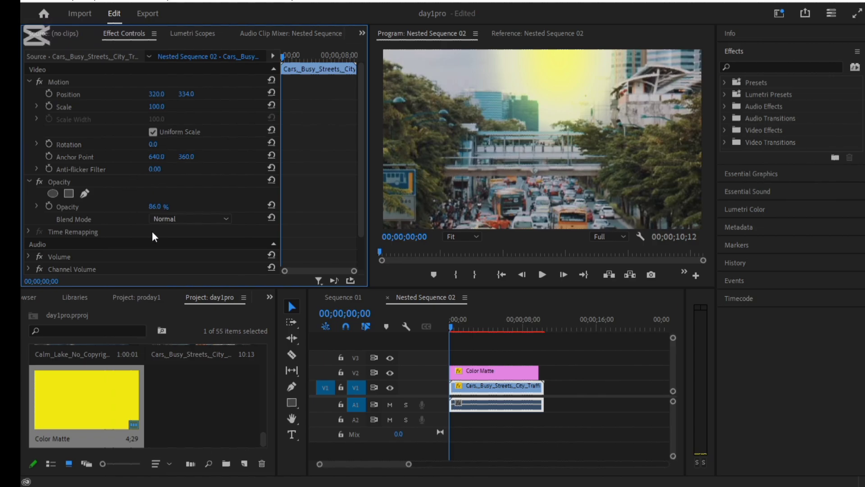
Try lowering the traffic clip's opacity to 28%, and undo the change.
{"action": "left_click", "coordinate": [165, 205]}
{"action": "type", "text": "18"}
{"action": "key", "text": "Return"}
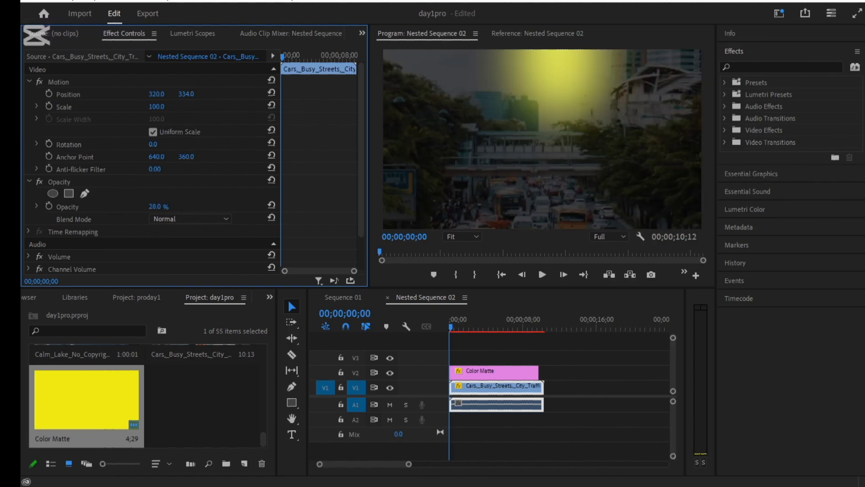
{"action": "key", "text": "ctrl+z"}
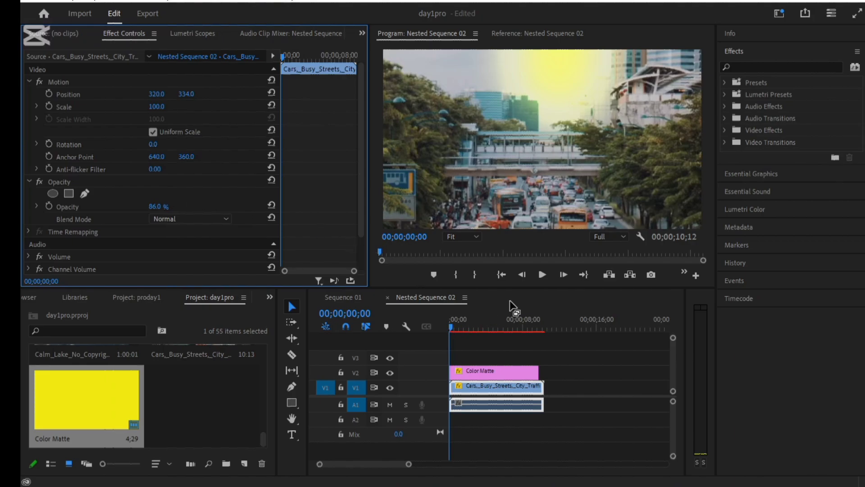
Play the sequence from the start to check the sun glow against the dimmed traffic clip, and stop the playback.
{"action": "left_click", "coordinate": [544, 273]}
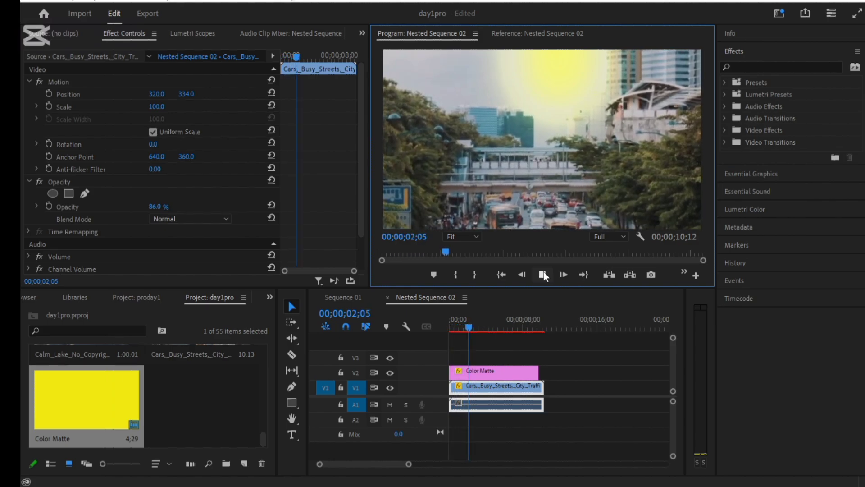
{"action": "left_click", "coordinate": [543, 274]}
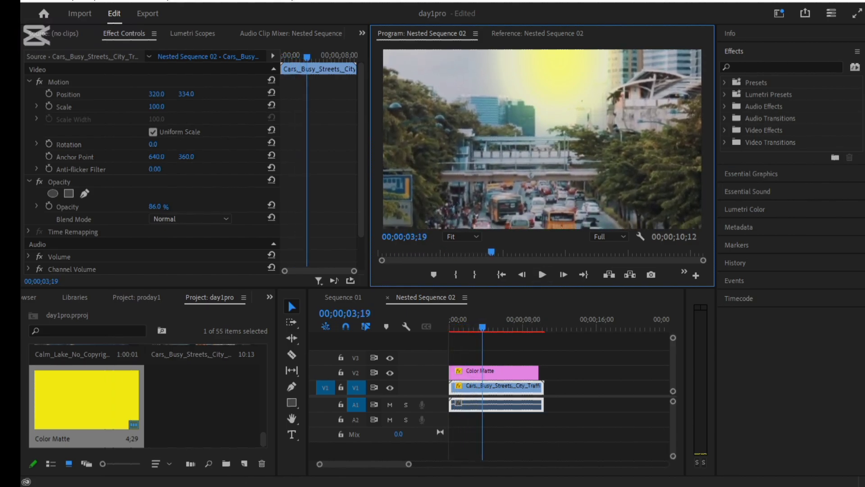
{"action": "key", "text": "alt+Tab"}
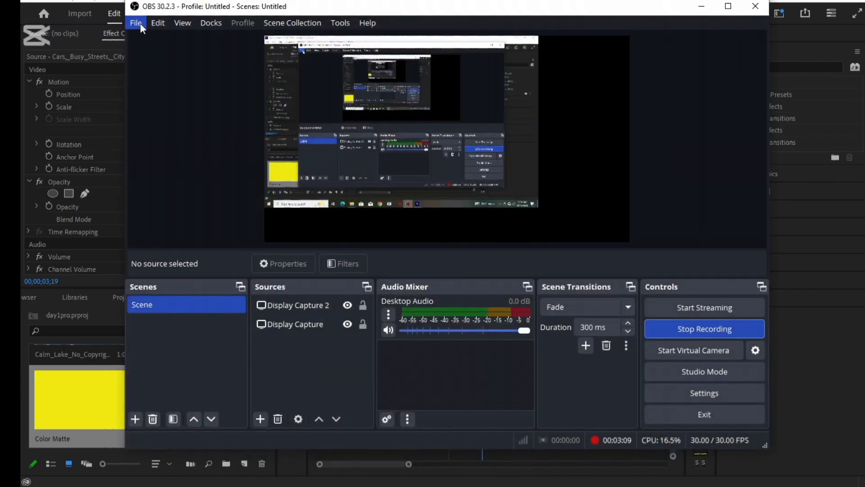
{"action": "left_click", "coordinate": [138, 23]}
{"action": "left_click", "coordinate": [131, 26]}
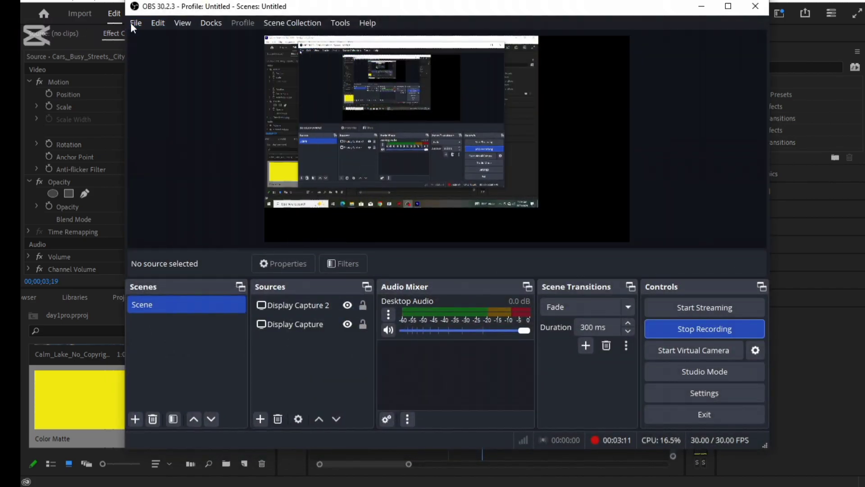